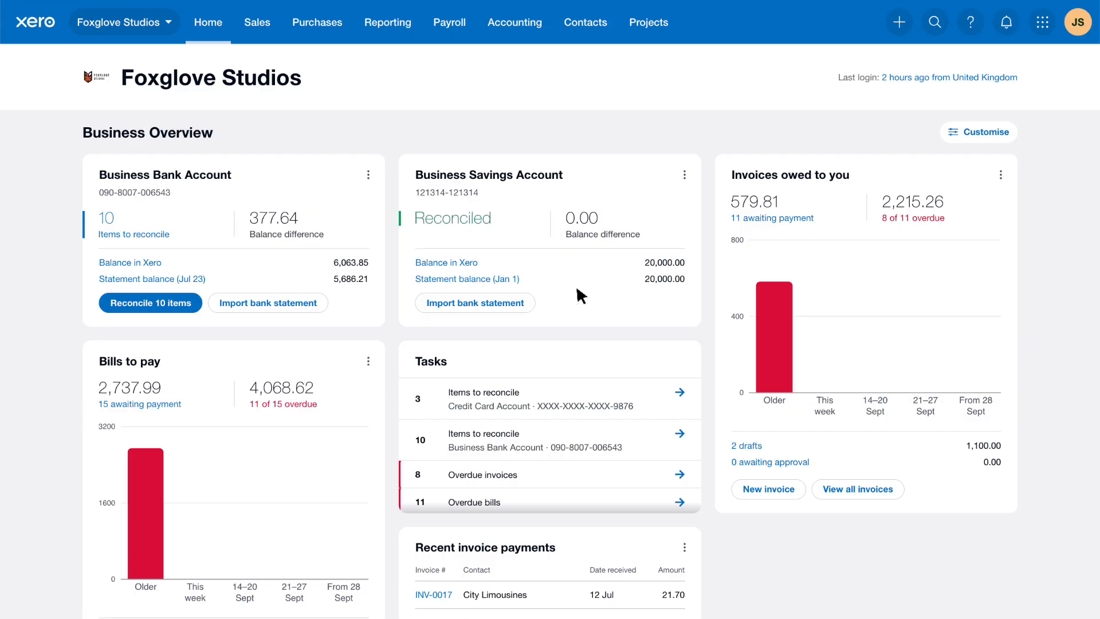
# - In the Business Bank Account's cash coding, create an "Advertising" bank rule from the New World line: "Advertising in local paper", 400 - Advertising, Tax on expenses (20%)
pyautogui.click(195, 304)
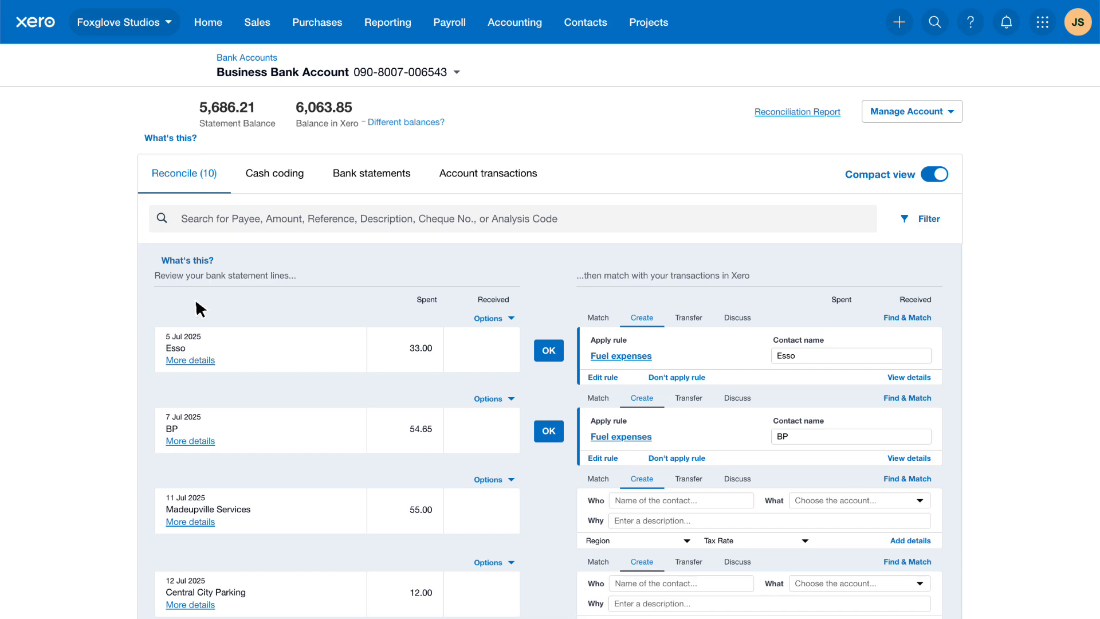
pyautogui.click(309, 182)
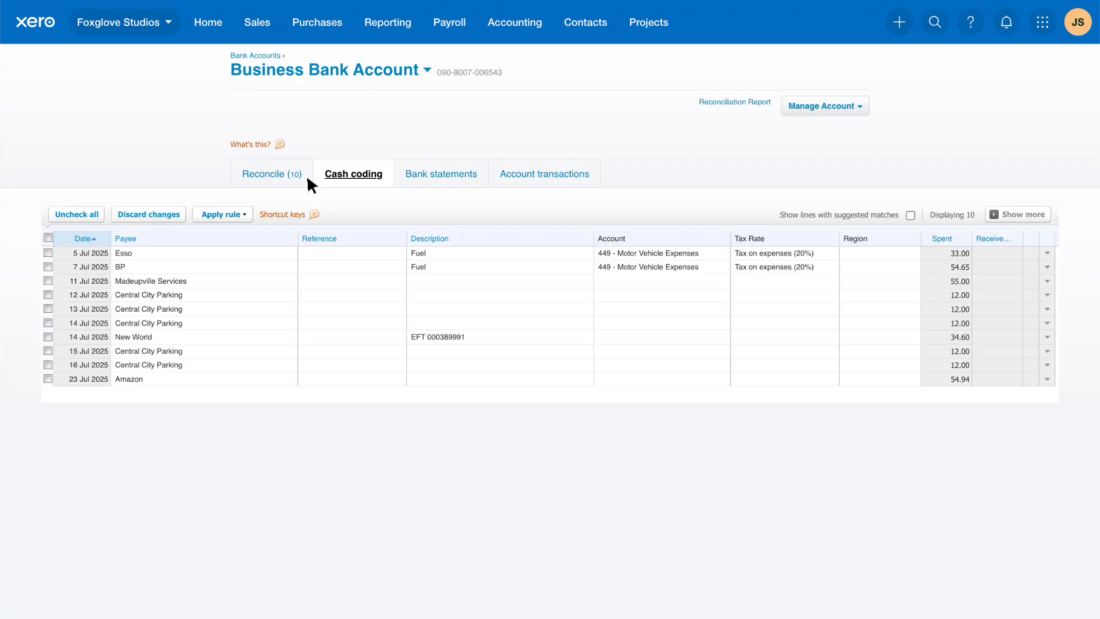
pyautogui.click(1048, 337)
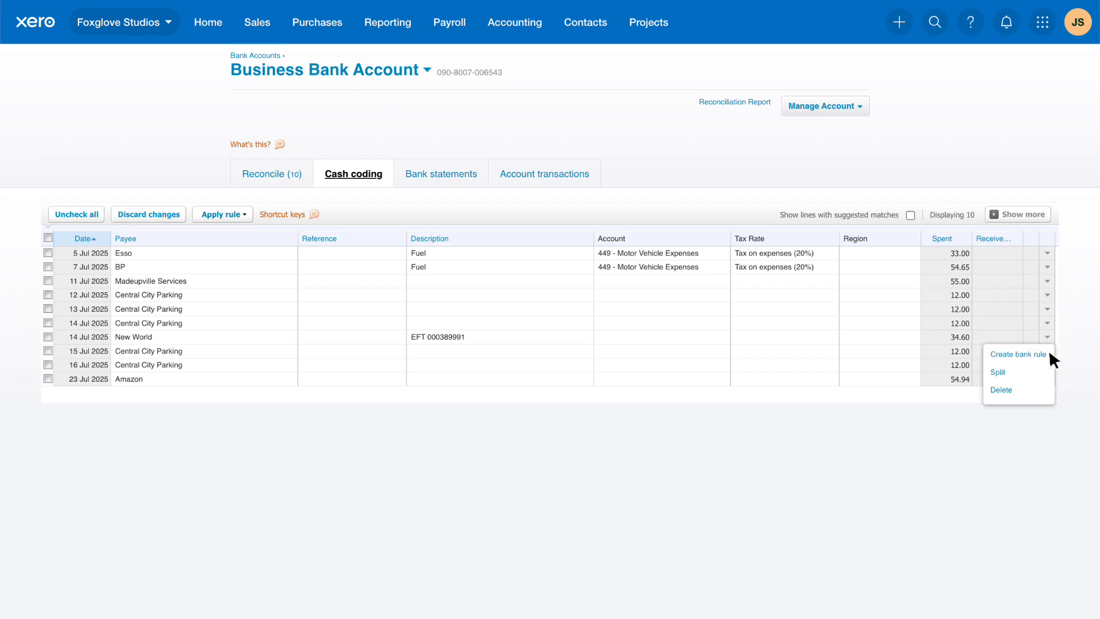
pyautogui.click(1051, 354)
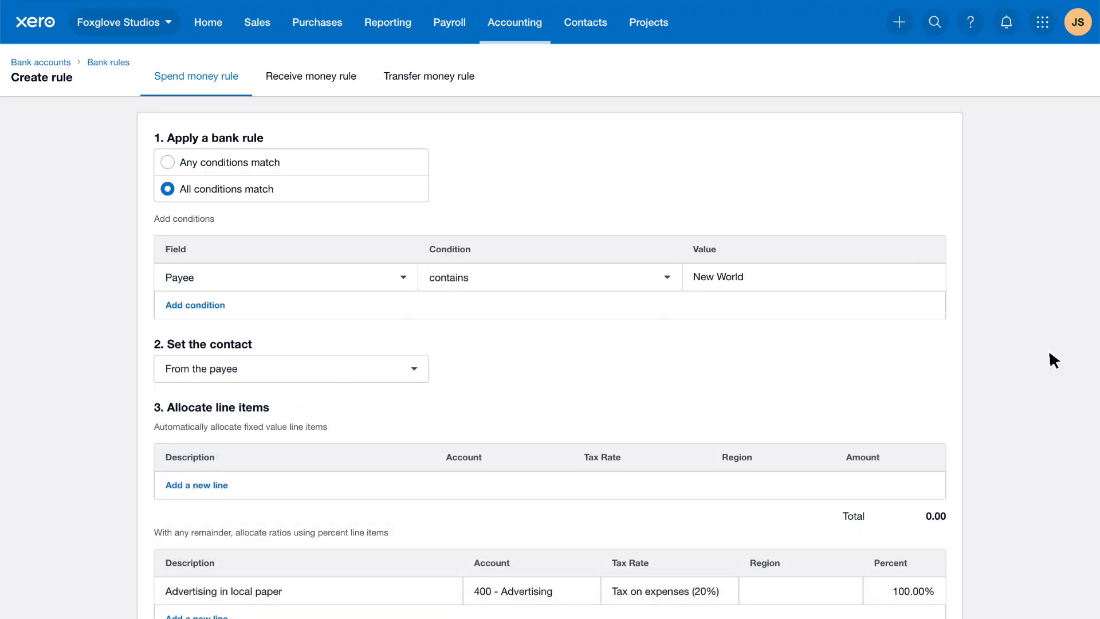
pyautogui.scroll(-6, 1053, 360)
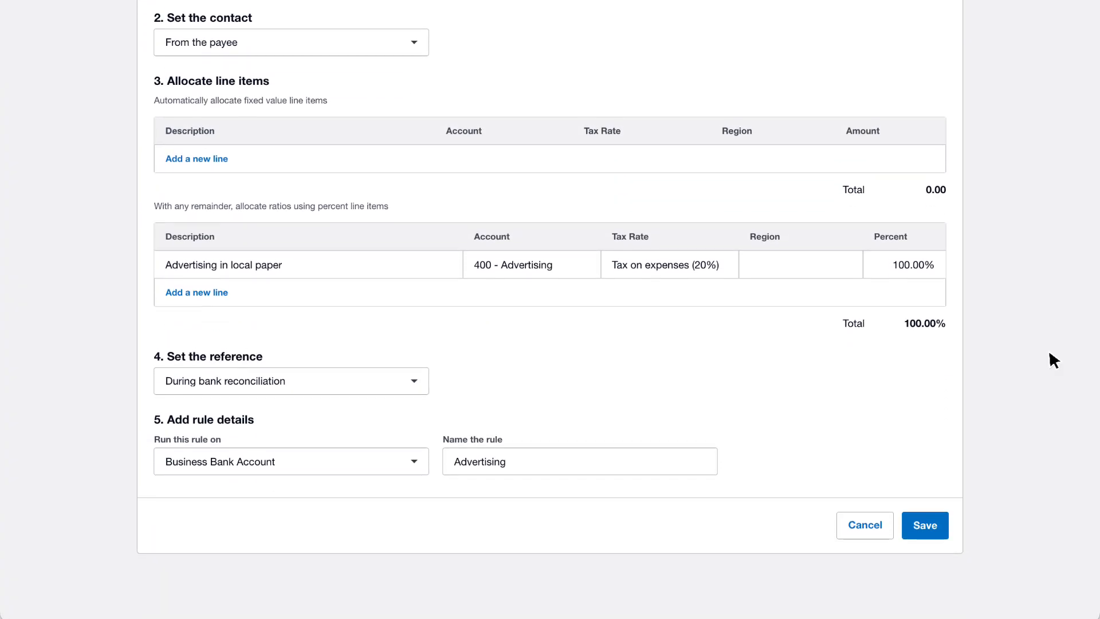
pyautogui.click(940, 524)
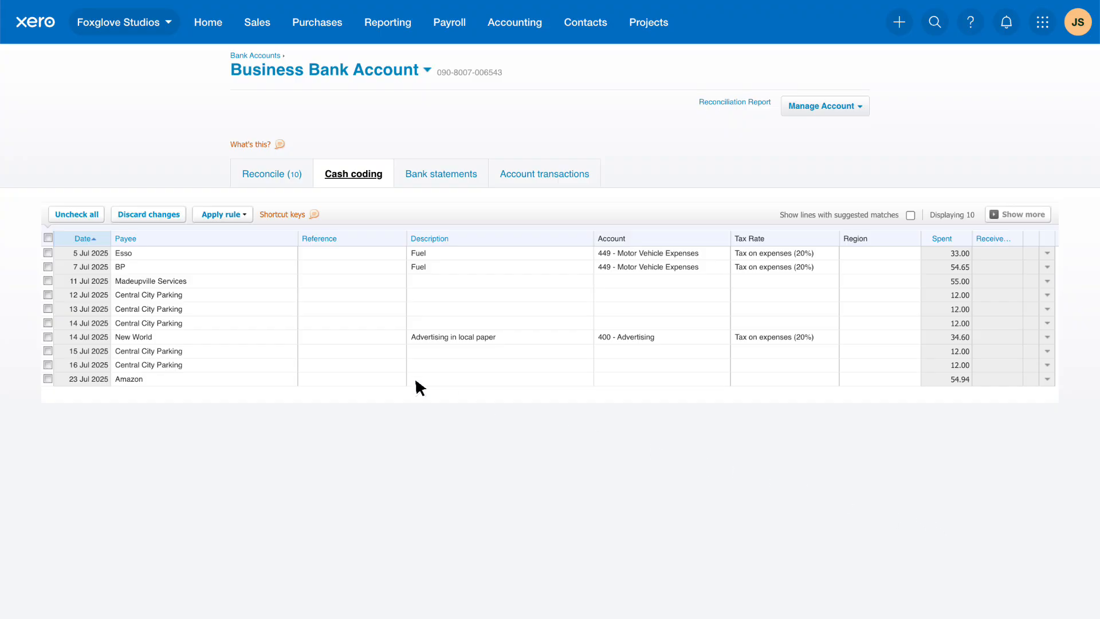
# - Apply the Fuel expenses rule to the 11 Jul 2025 Madeupville Services line
pyautogui.click(48, 280)
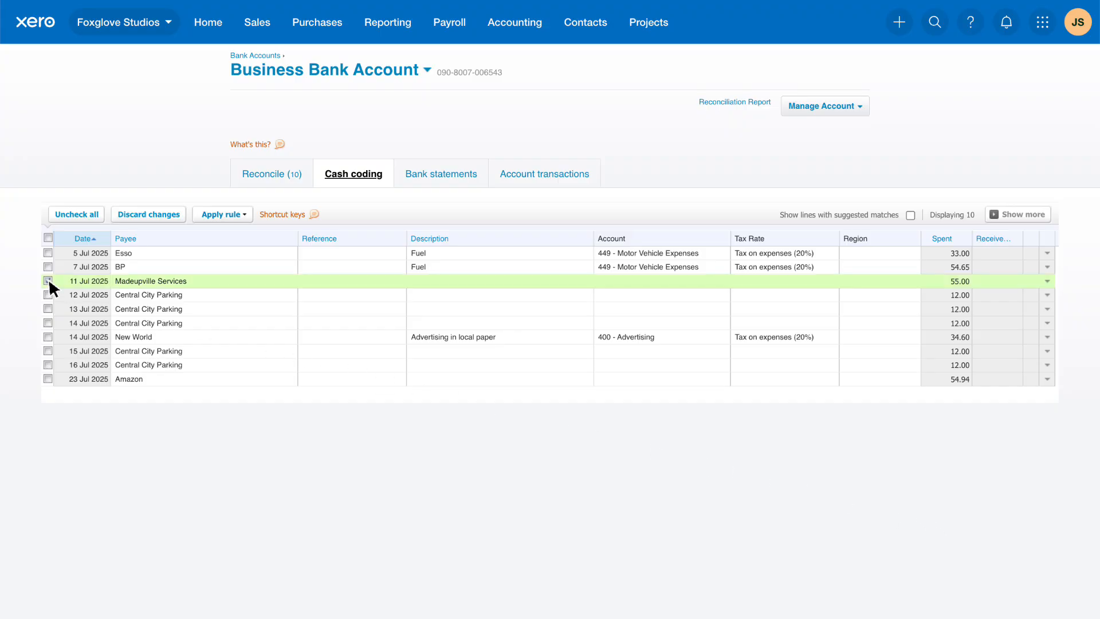
pyautogui.click(245, 214)
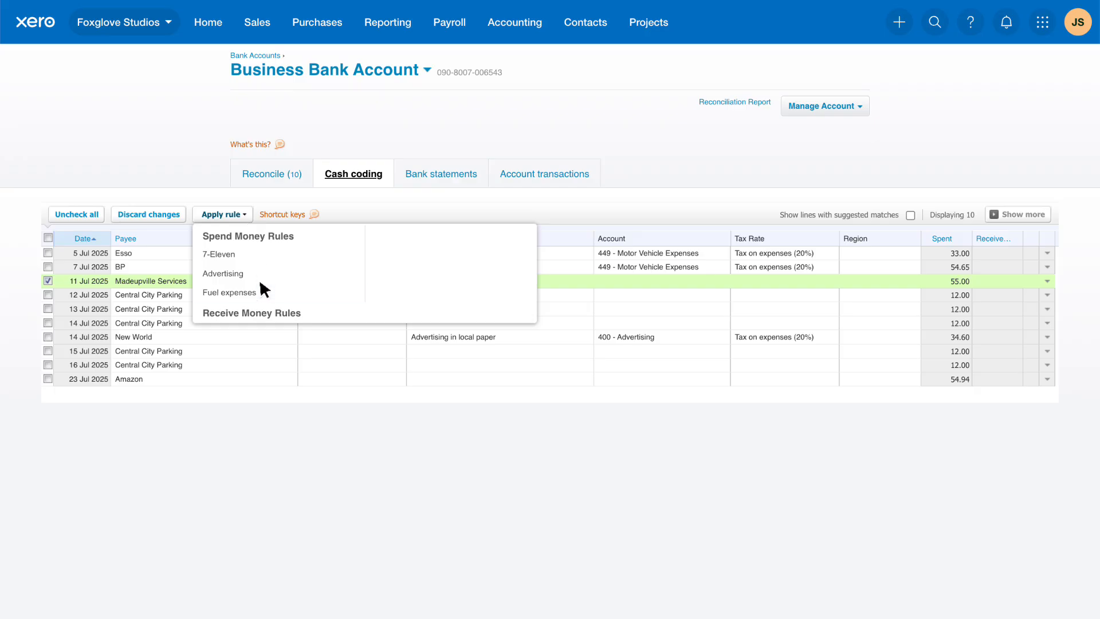
pyautogui.click(263, 293)
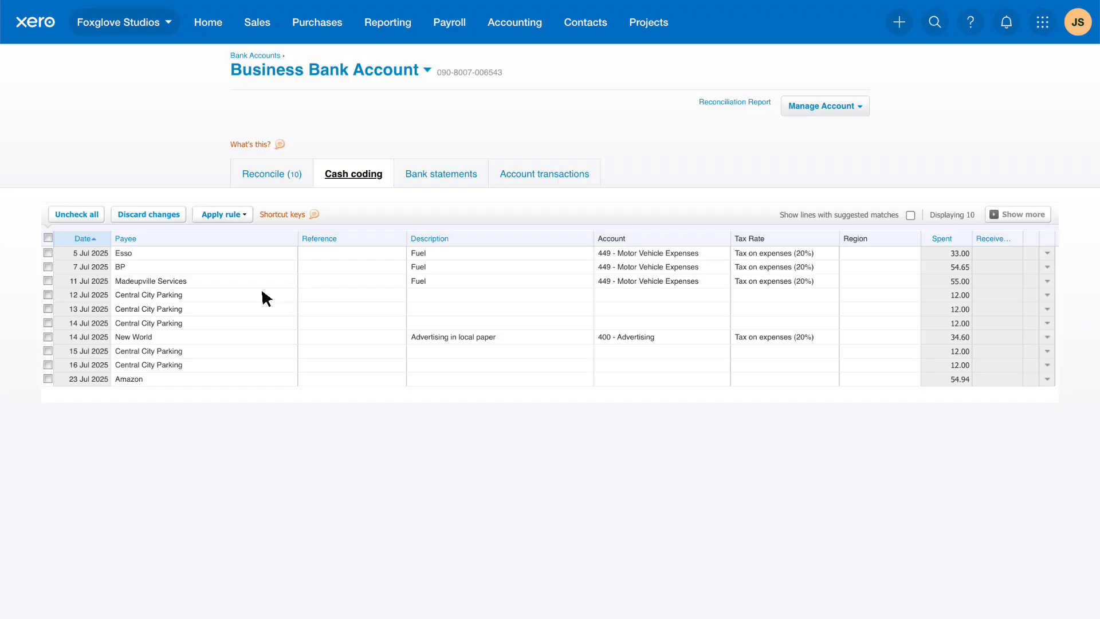
# - Save and reconcile all the lines coded with the fuel and advertising rules
pyautogui.scroll(-1, 261, 290)
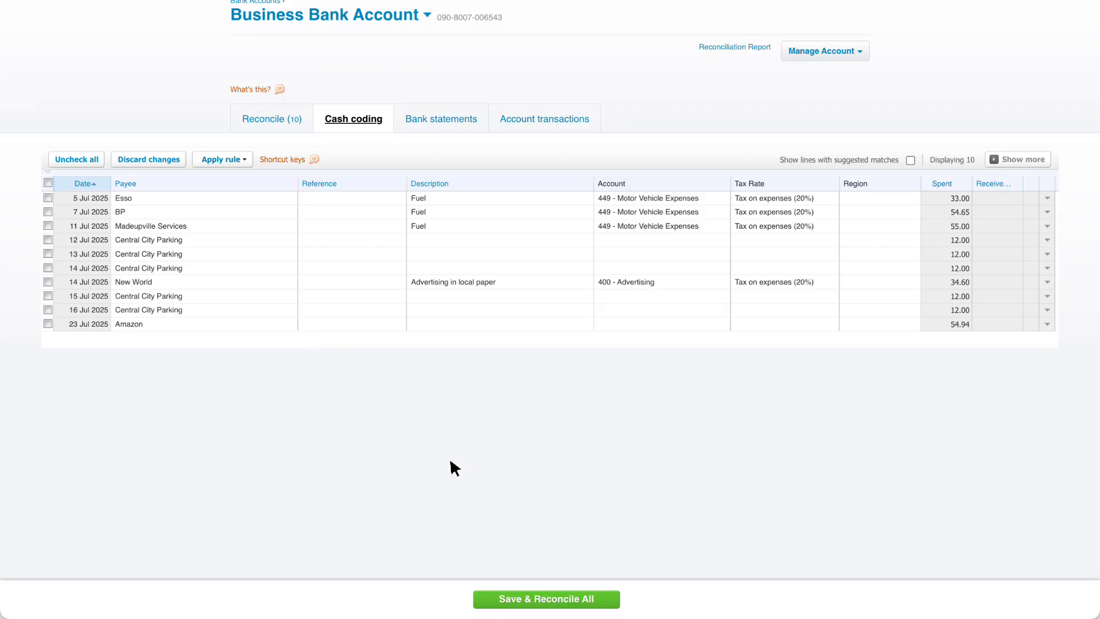
pyautogui.click(606, 603)
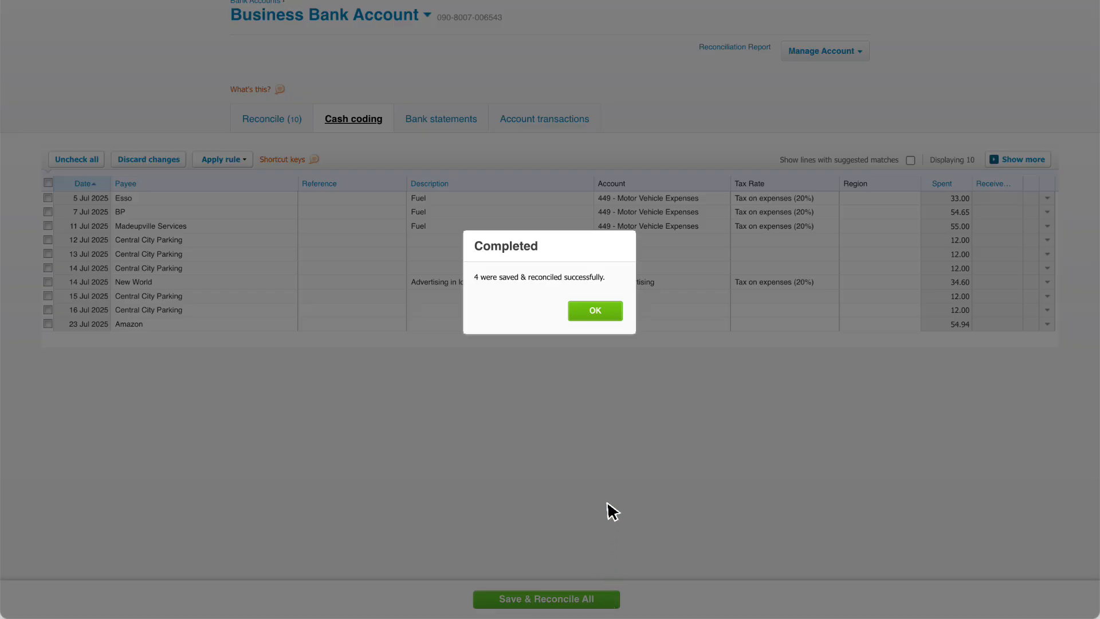
pyautogui.click(615, 312)
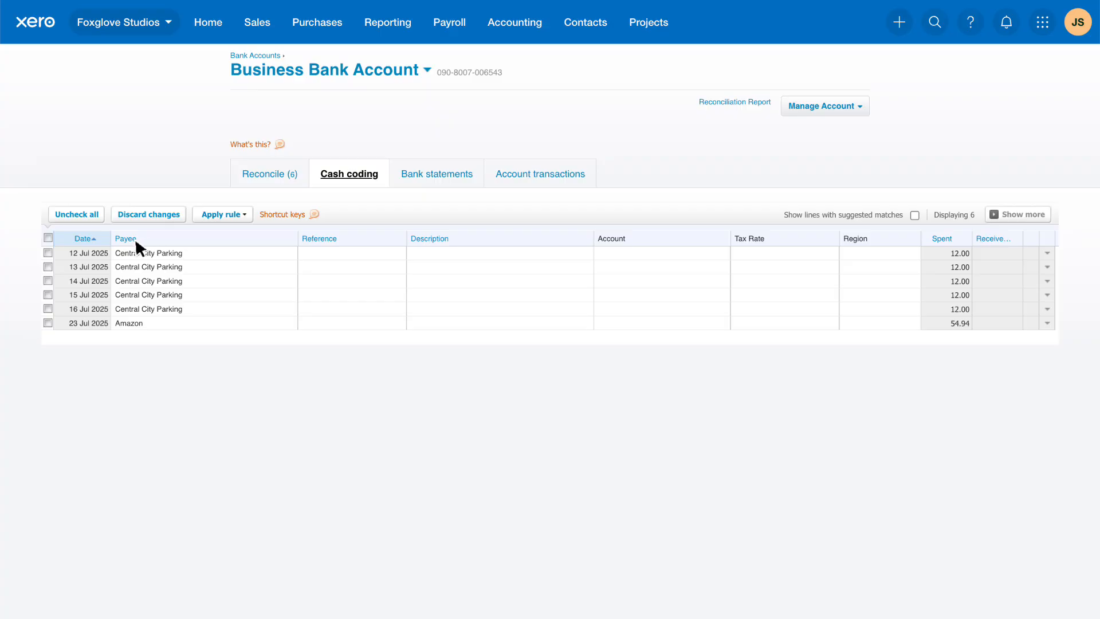
# - Select all the Central City Parking lines from 12 to 16 Jul 2025 and set their description to "Parking"
pyautogui.click(48, 253)
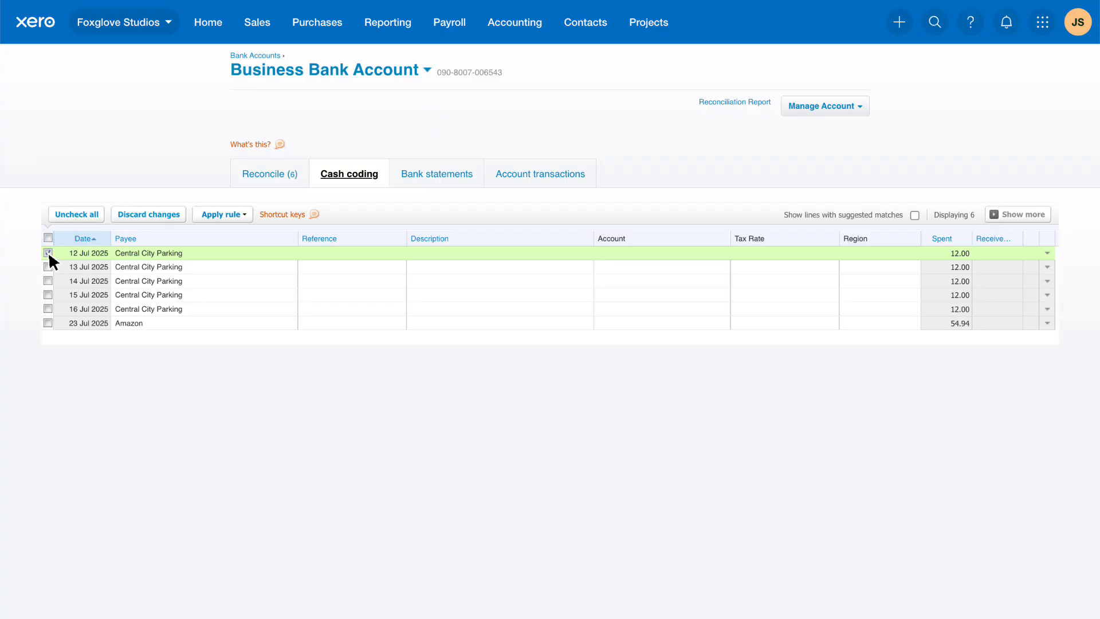
pyautogui.keyDown('shift'); pyautogui.click(49, 308); pyautogui.keyUp('shift')
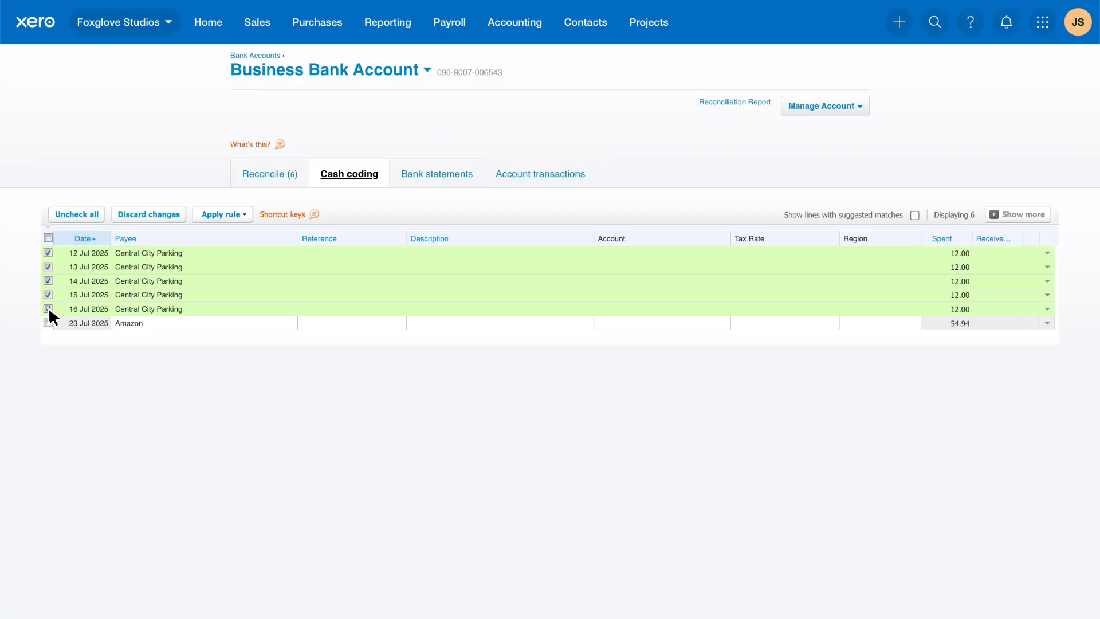
pyautogui.click(588, 254)
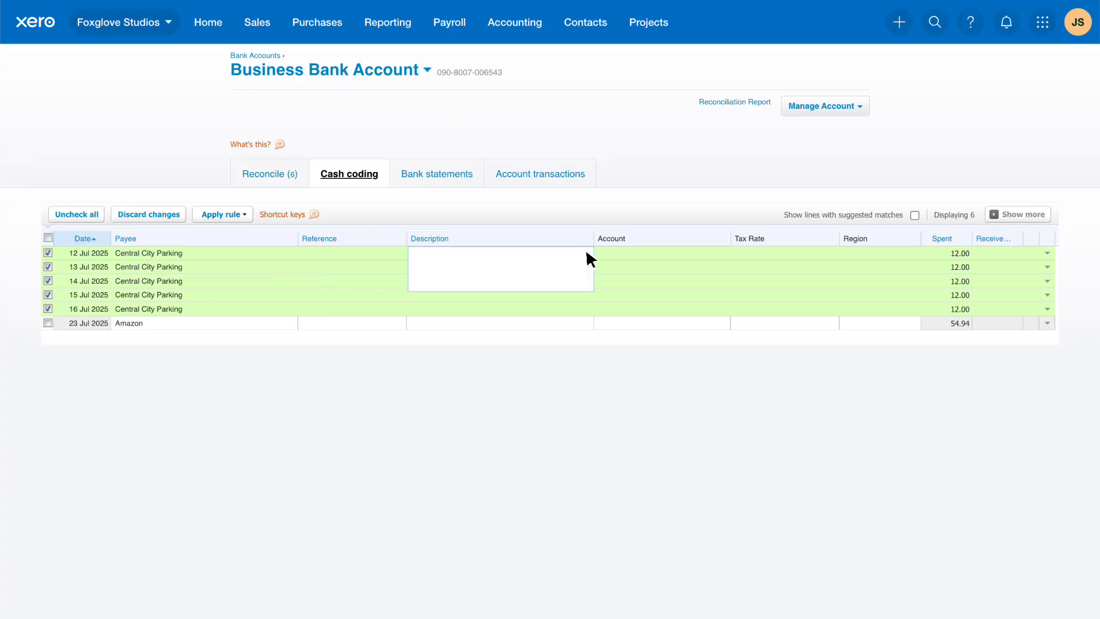
pyautogui.write('Parking')
pyautogui.press('Tab')
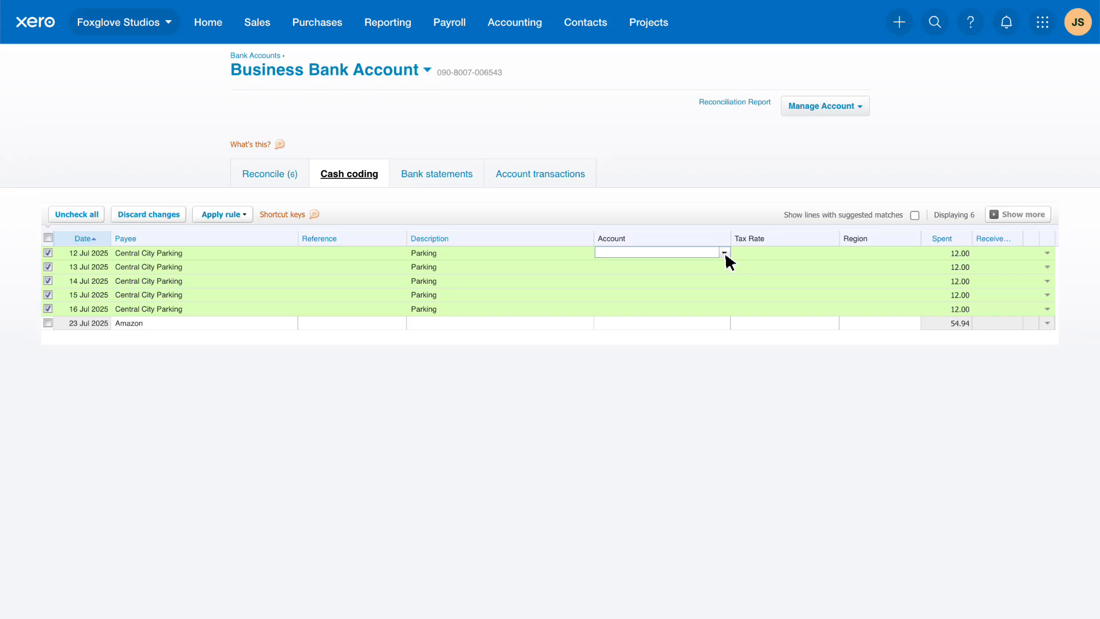
# - Code the selected parking lines to 449 - Motor Vehicle Expenses with Tax on expenses (20%), and clear the selection
pyautogui.write('Motor')
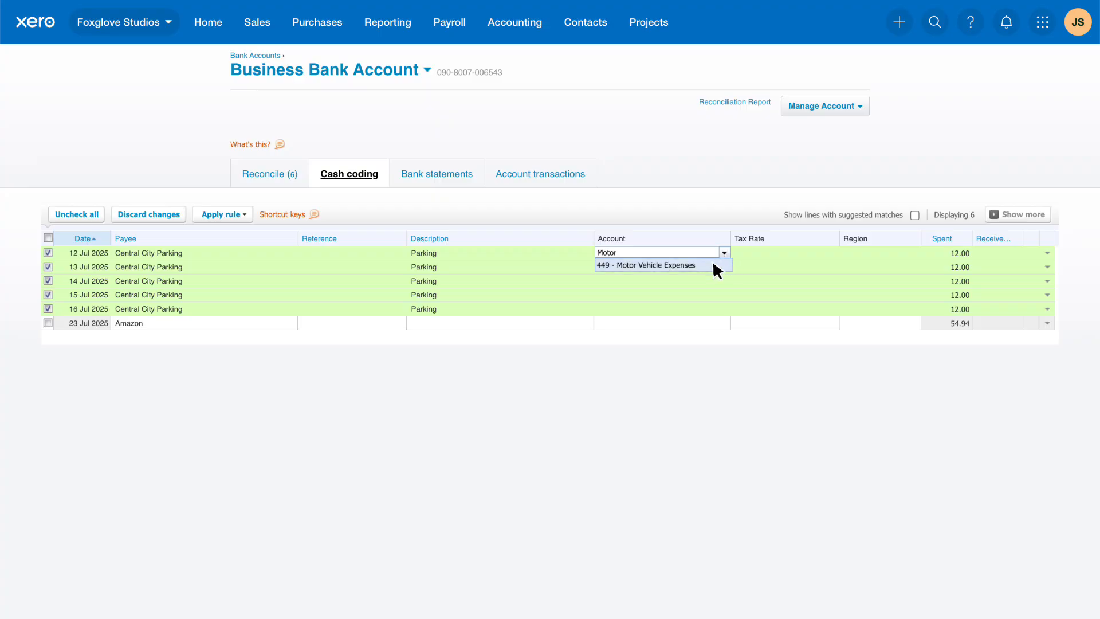
pyautogui.click(713, 265)
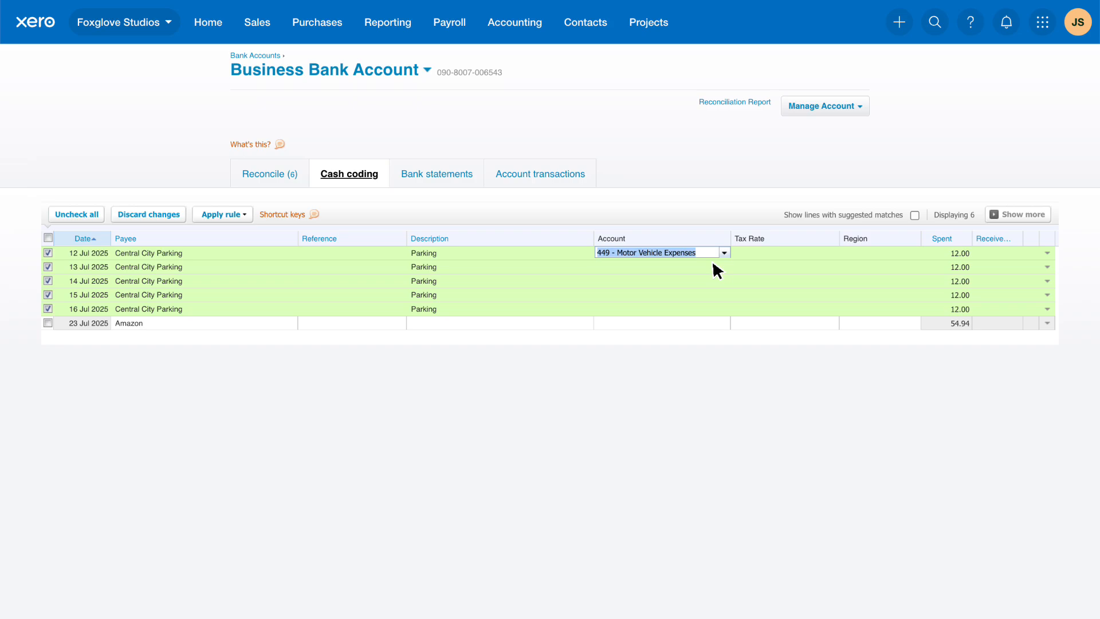
pyautogui.press('Tab')
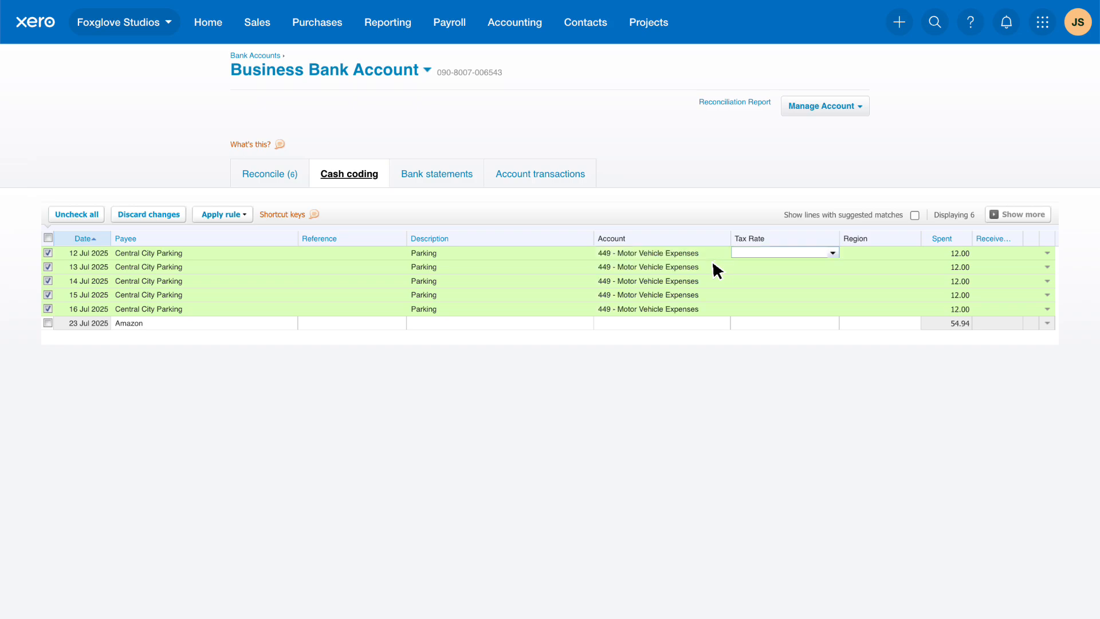
pyautogui.click(832, 252)
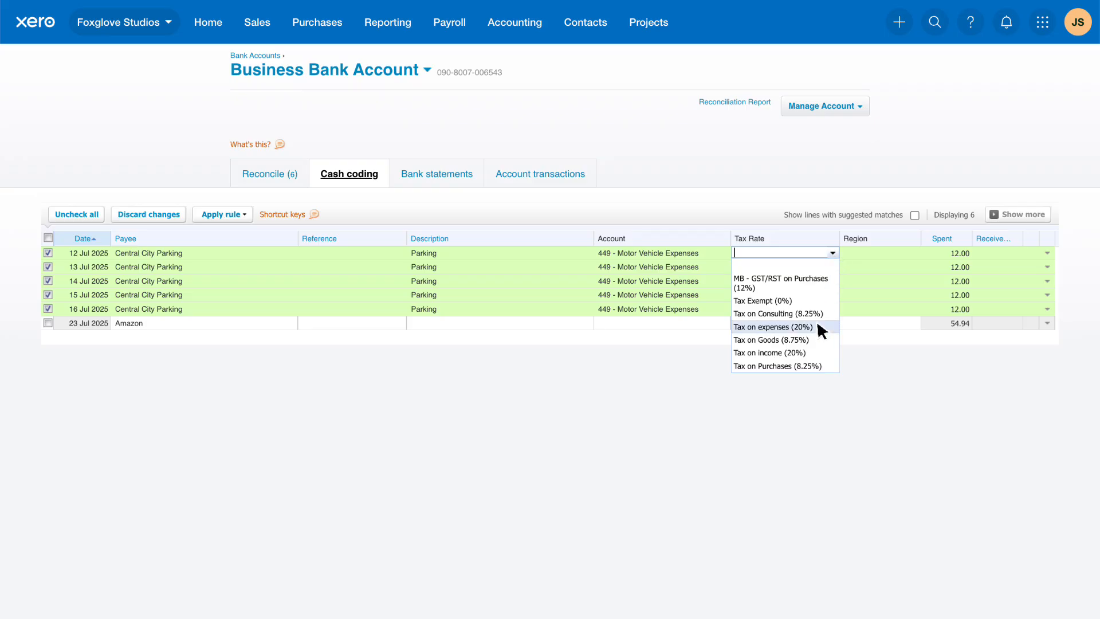
pyautogui.click(791, 327)
pyautogui.press('Tab')
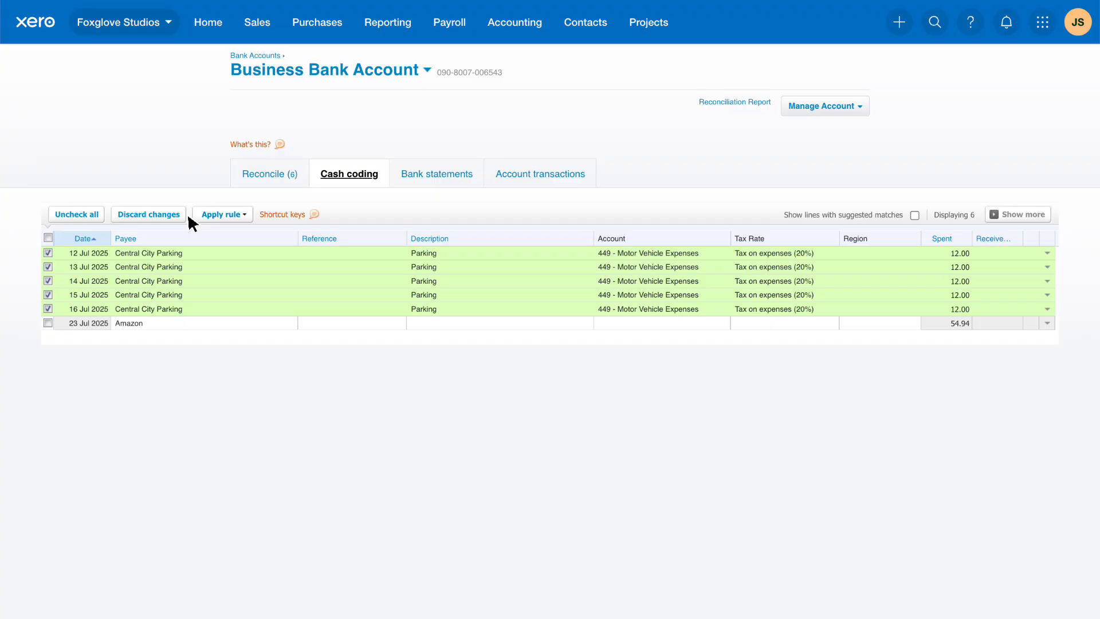
pyautogui.click(102, 215)
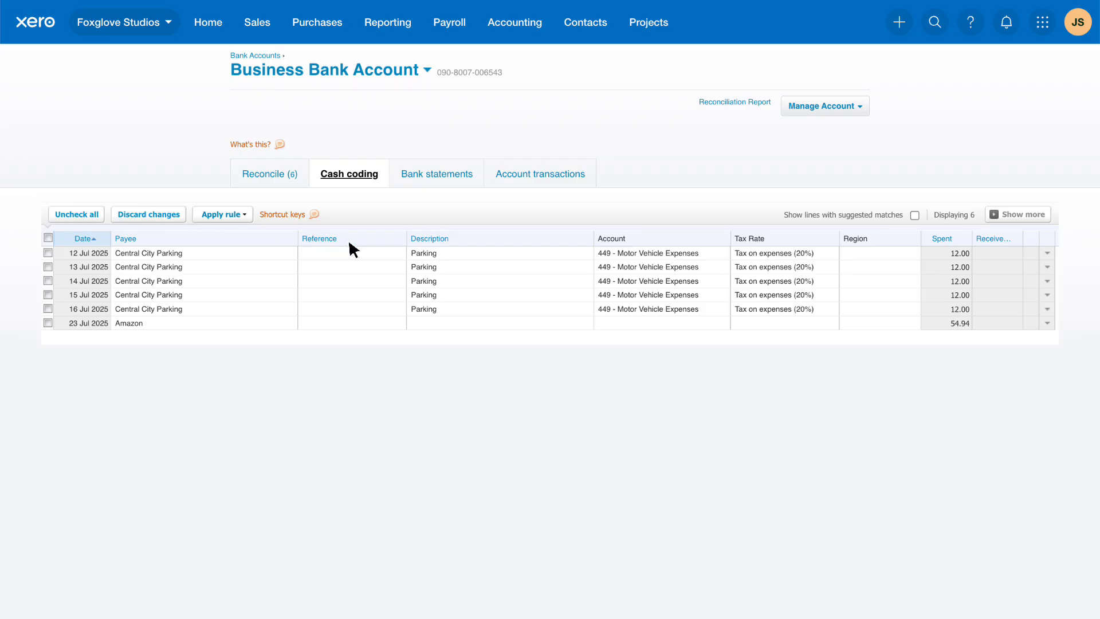
# - Split the Amazon line into Office stationery, 461 - Printing & Stationery, 19.99, and Tea, coffee, and toilet rolls, 453 - Office Expenses, 34.95, both Tax on expenses (20%)
pyautogui.click(1047, 323)
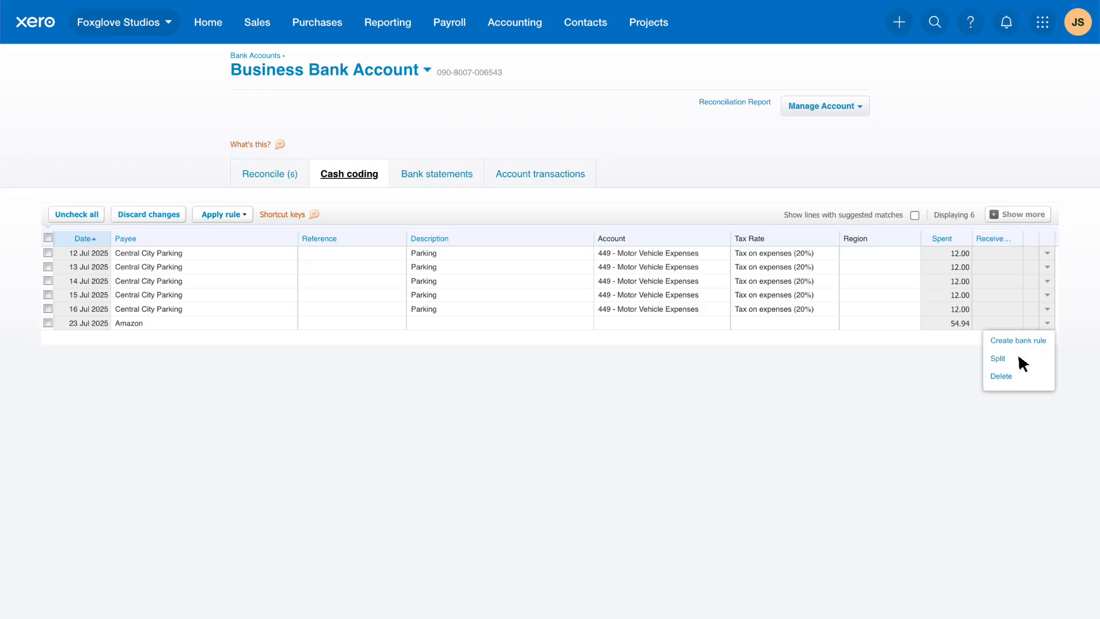
pyautogui.click(708, 325)
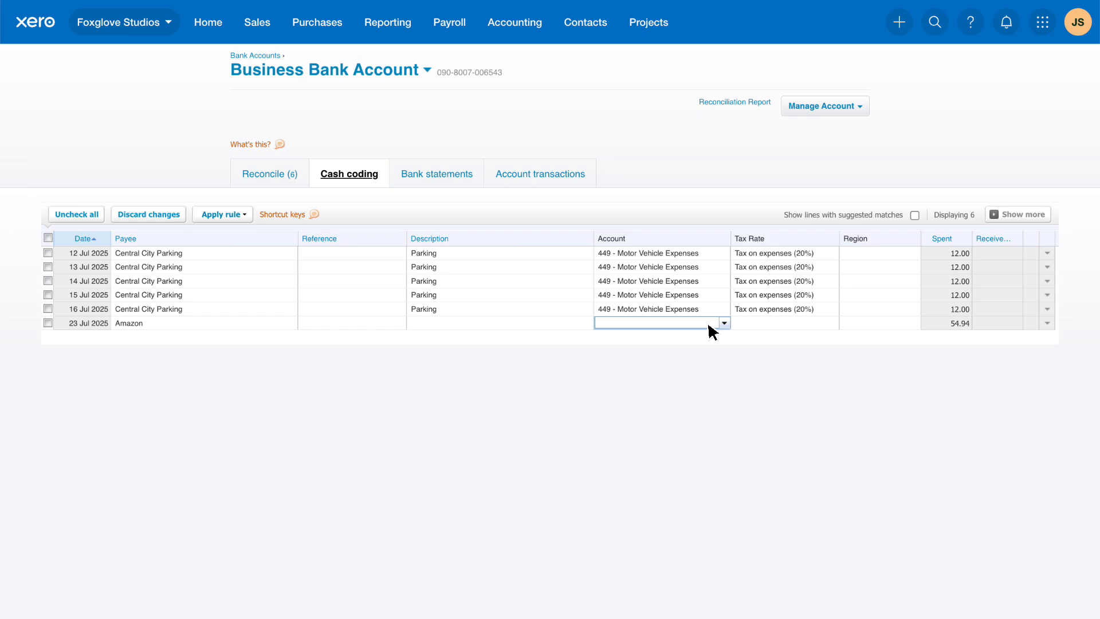
pyautogui.press('/')
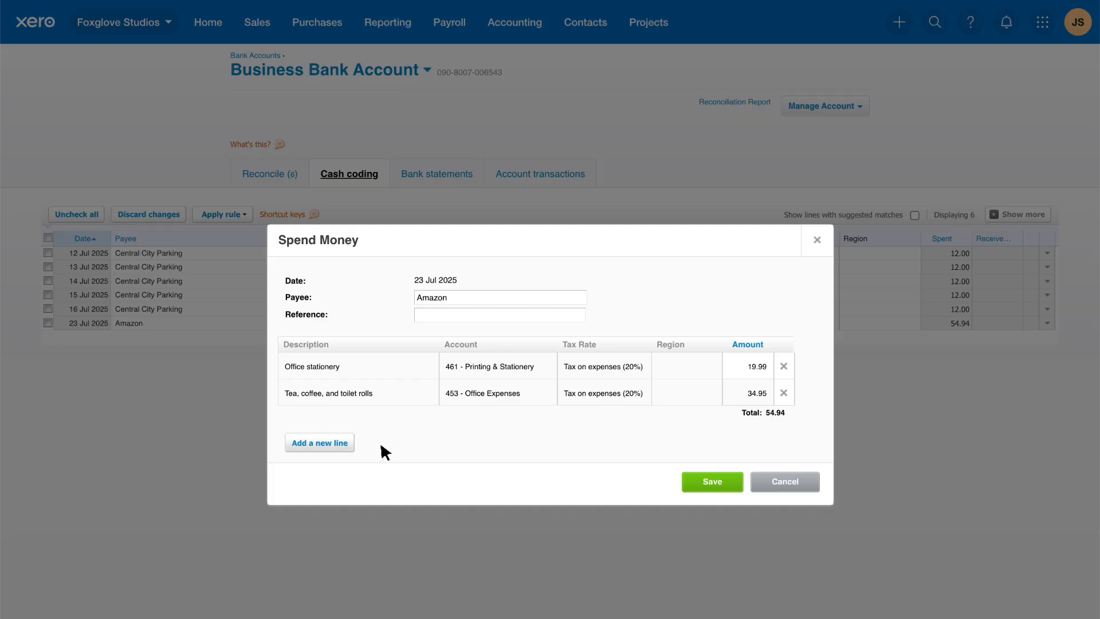
pyautogui.click(732, 483)
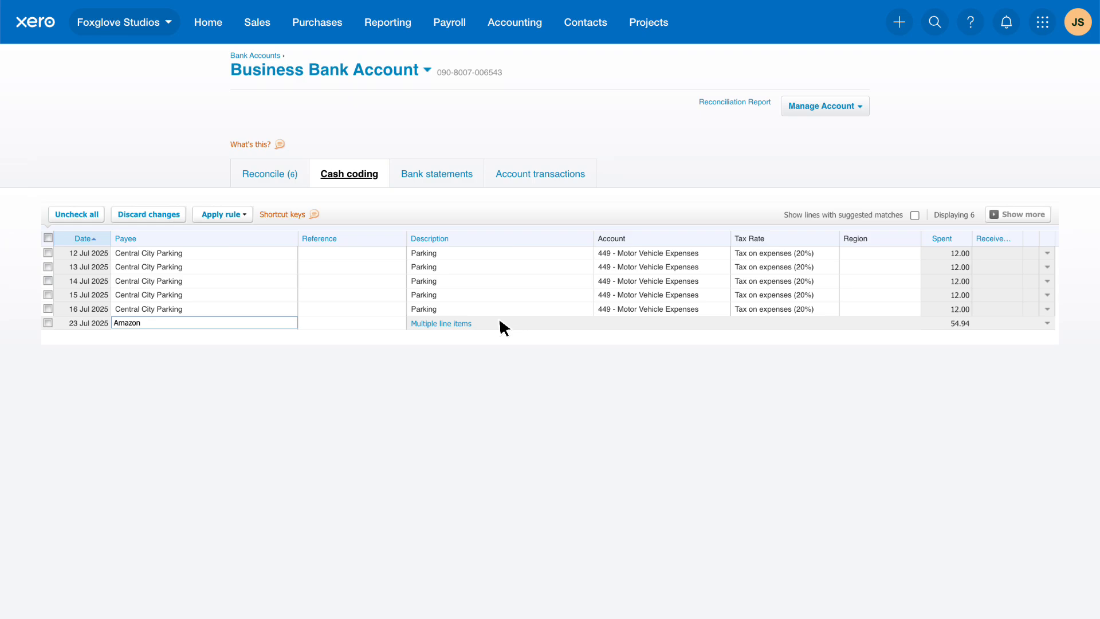
# - Review the list of shortcut keys available for cash coding
pyautogui.click(323, 216)
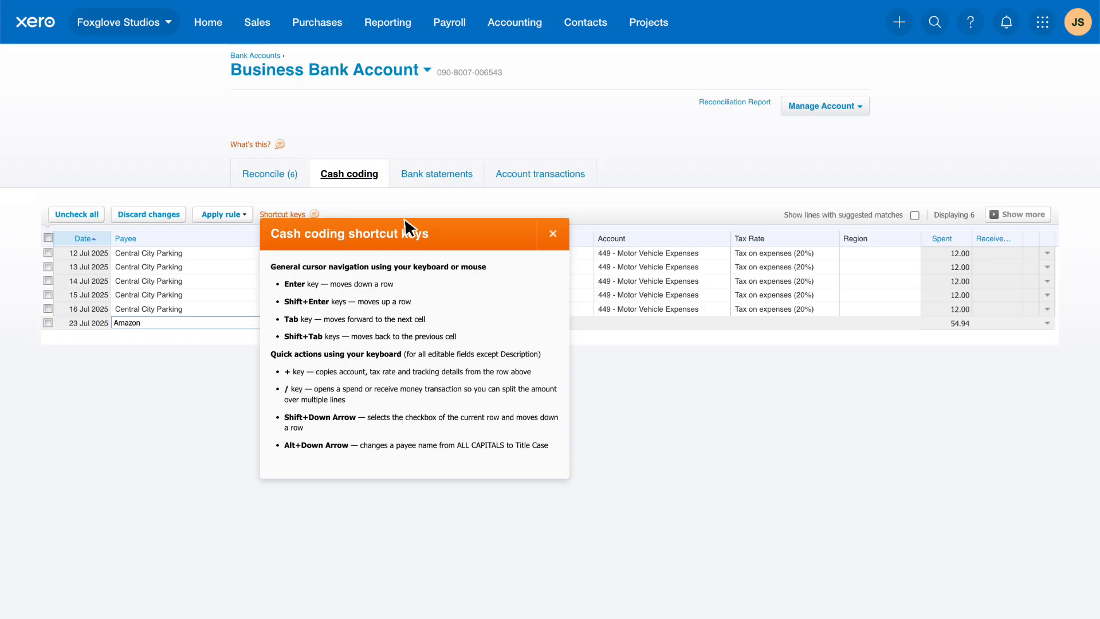
pyautogui.click(553, 233)
# - Save and reconcile the coded Central City Parking lines and the split Amazon line
pyautogui.scroll(-1, 554, 236)
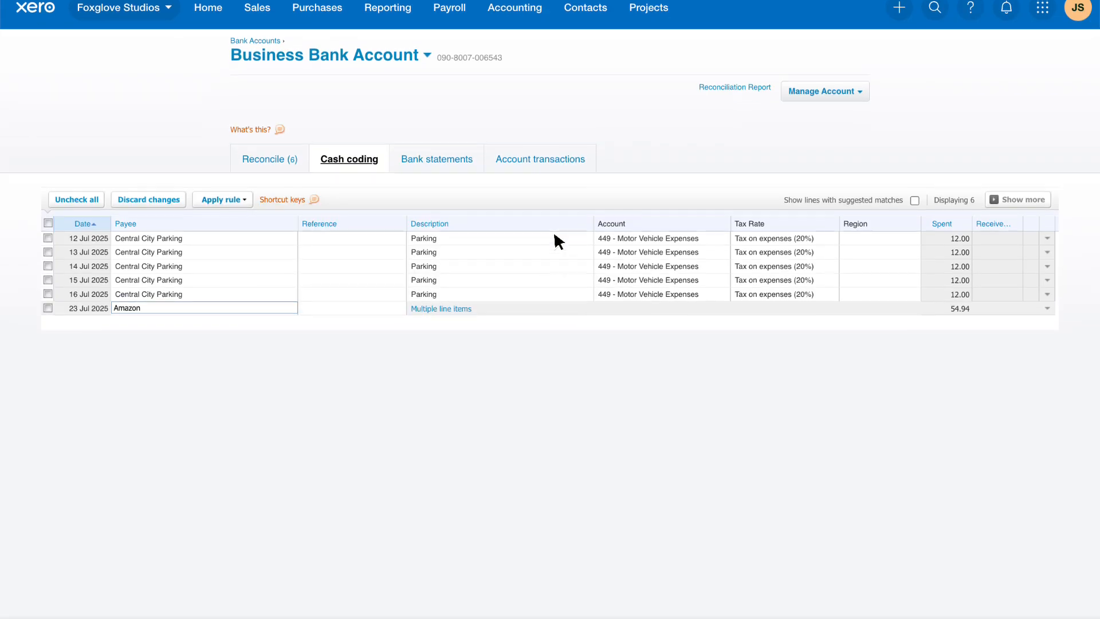
pyautogui.scroll(-2, 555, 235)
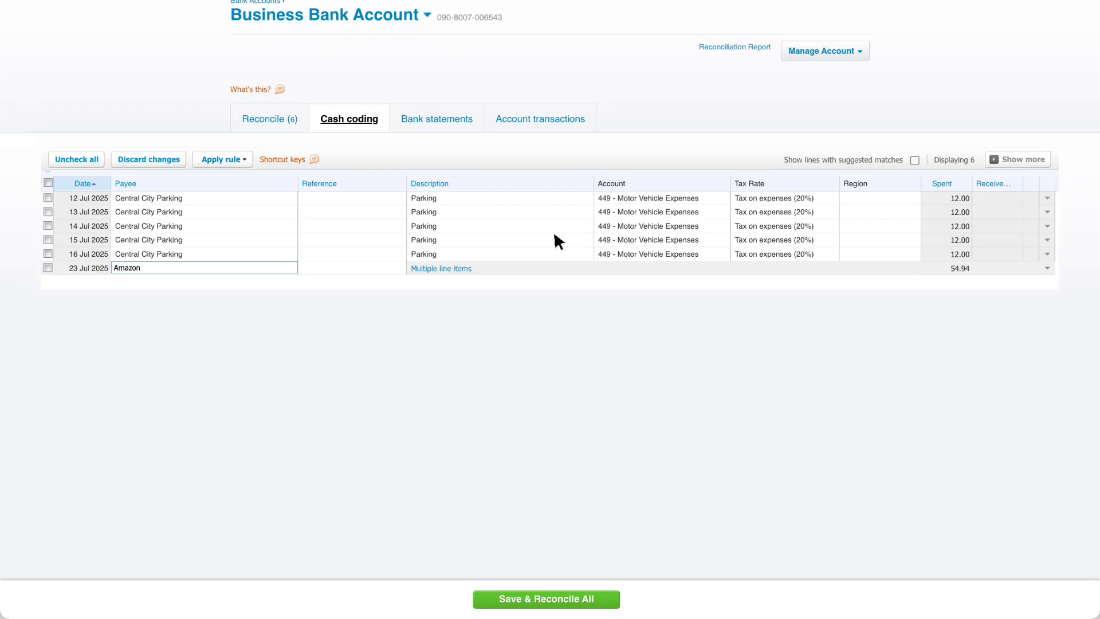
pyautogui.click(608, 600)
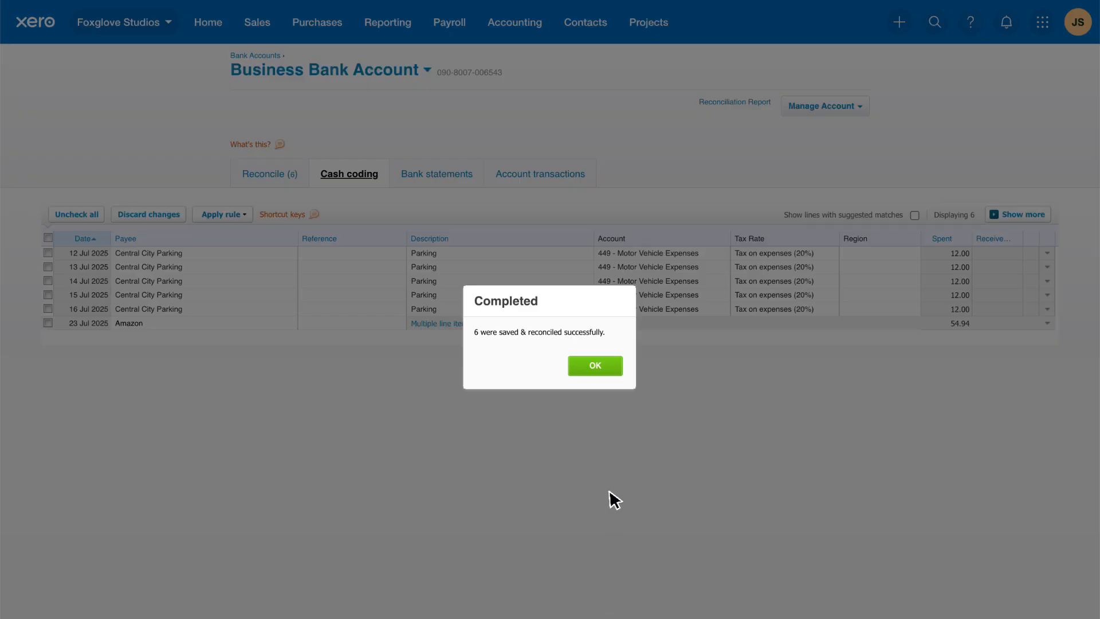
pyautogui.click(614, 372)
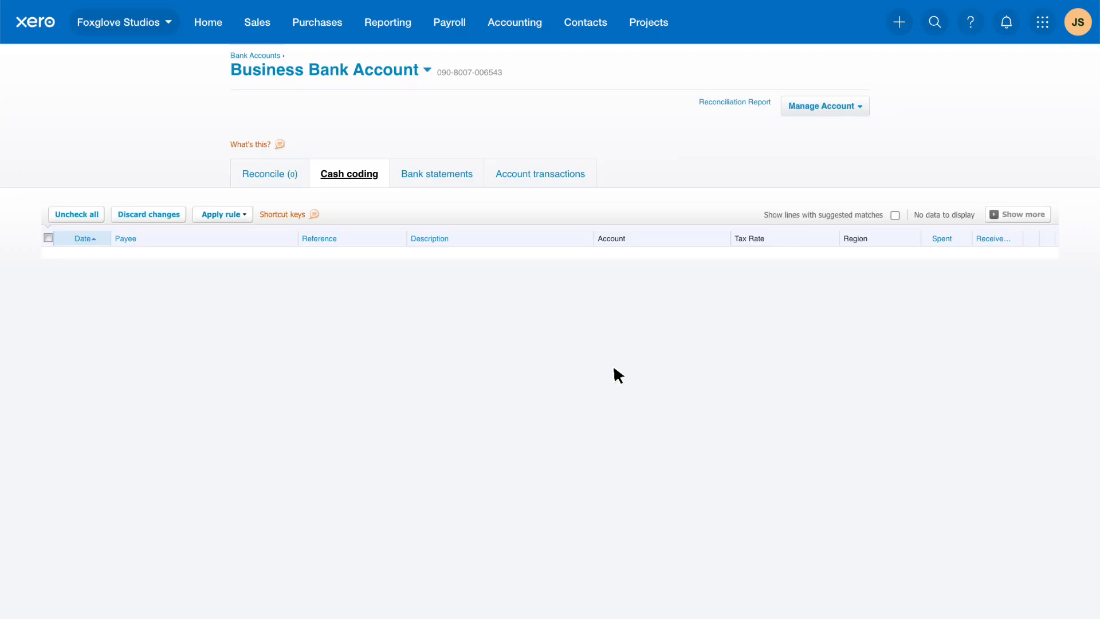